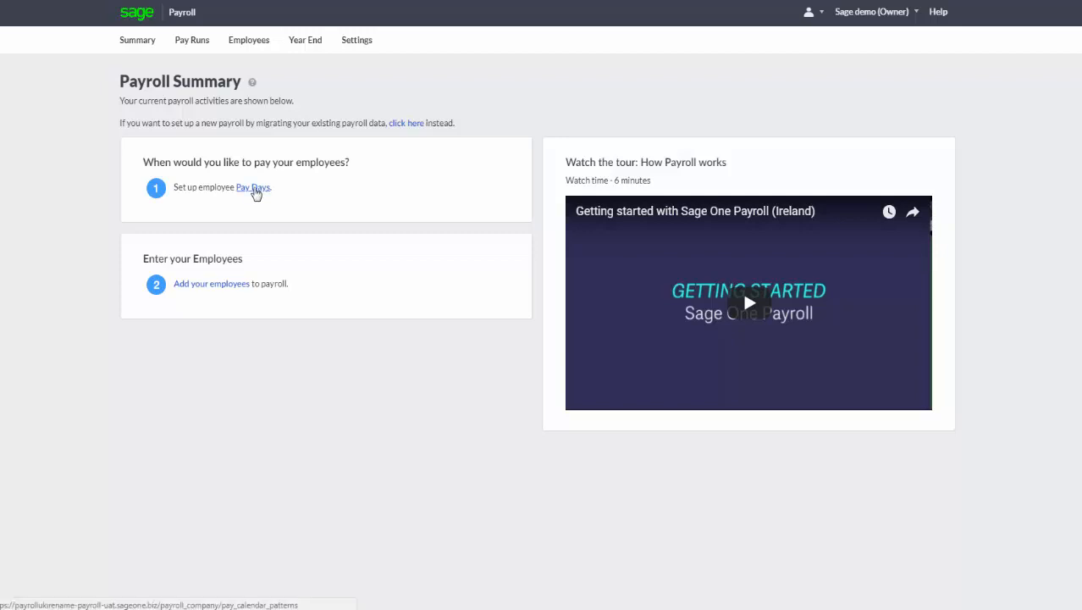
Set up the weekly pay day calendar with Friday pay days and a first pay run on 07/07/2017, and save it.
left_click(255, 190)
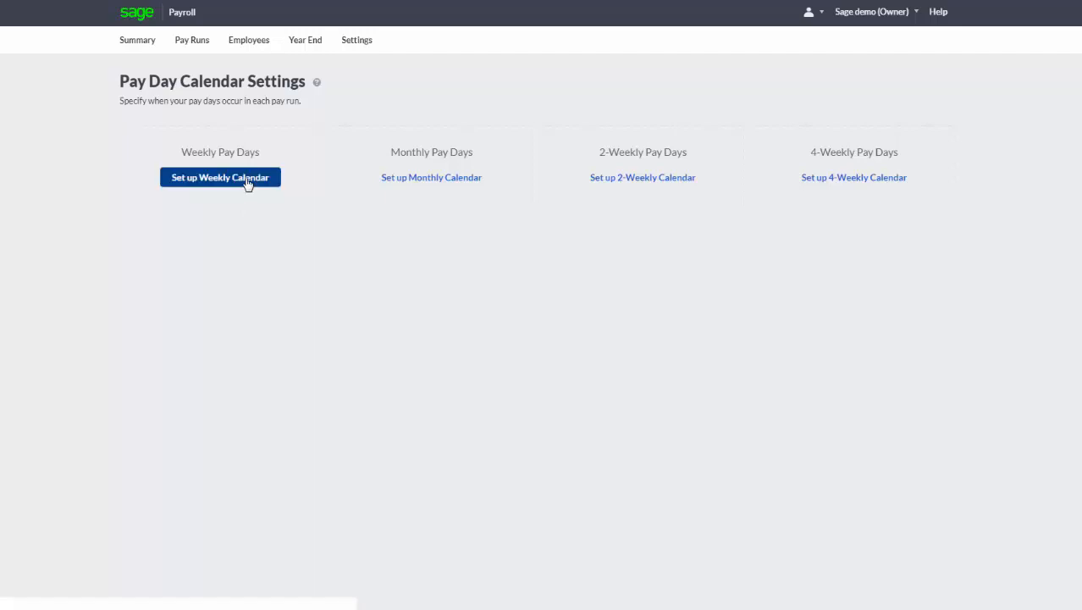
left_click(246, 180)
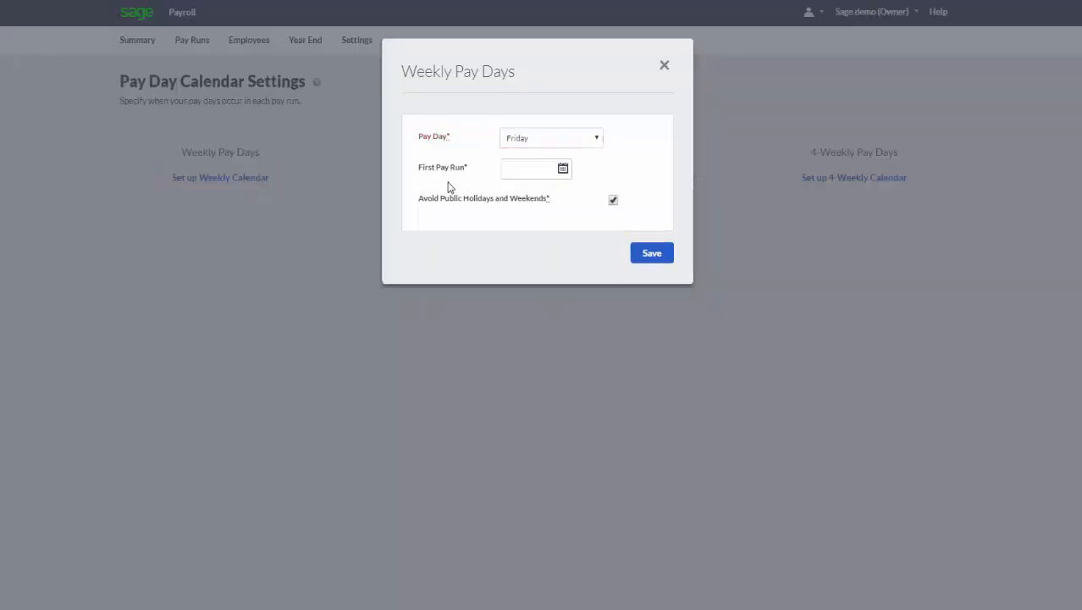
left_click(563, 169)
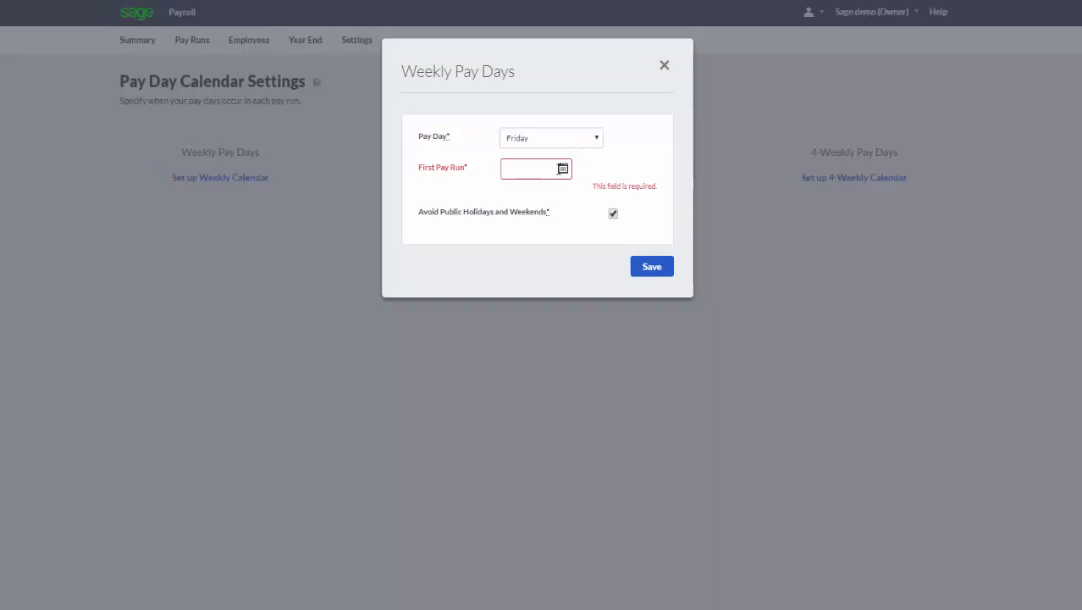
left_click(562, 168)
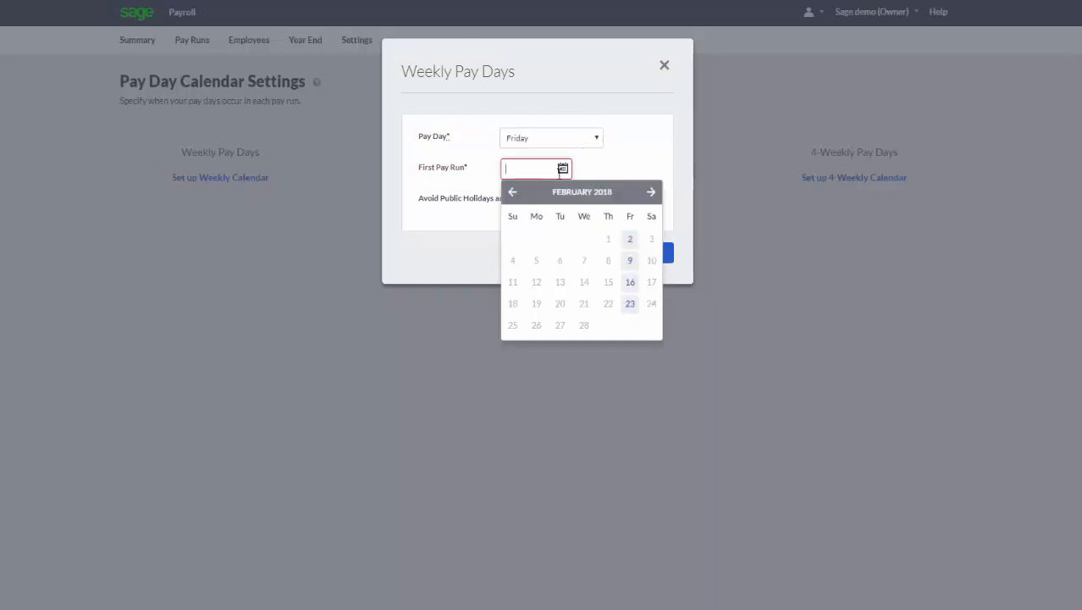
left_click(512, 193)
left_click(512, 193)
left_click(511, 193)
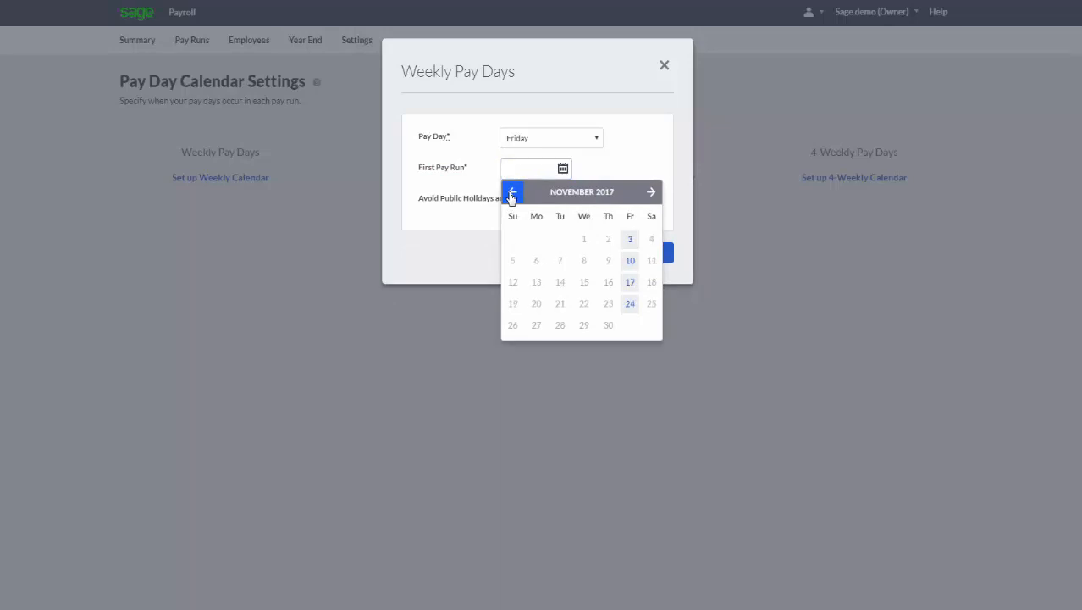
left_click(511, 193)
left_click(511, 193)
left_click(512, 193)
left_click(511, 193)
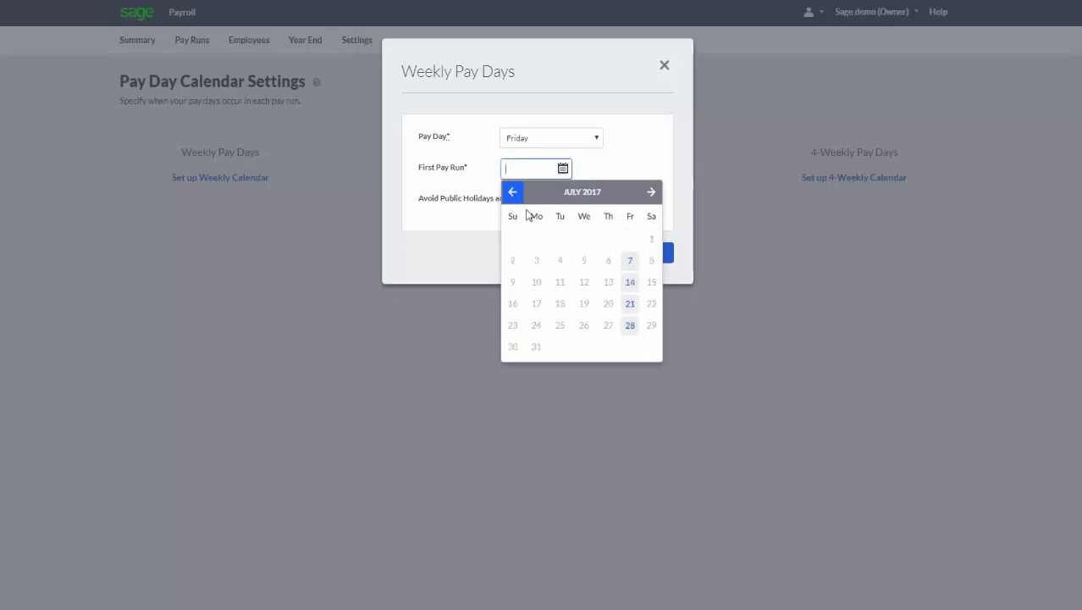
left_click(630, 260)
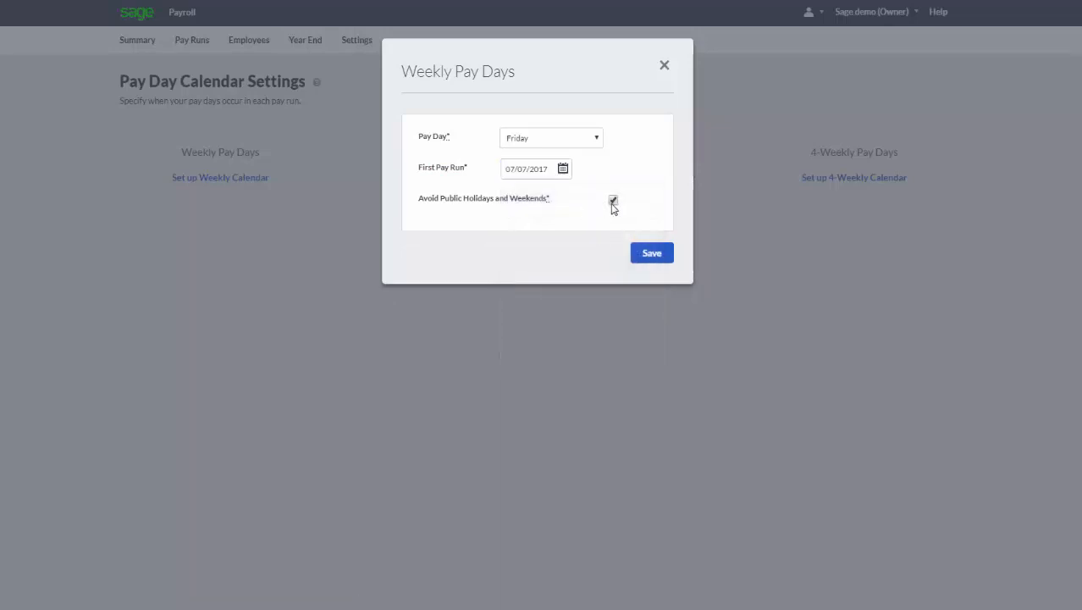
left_click(651, 261)
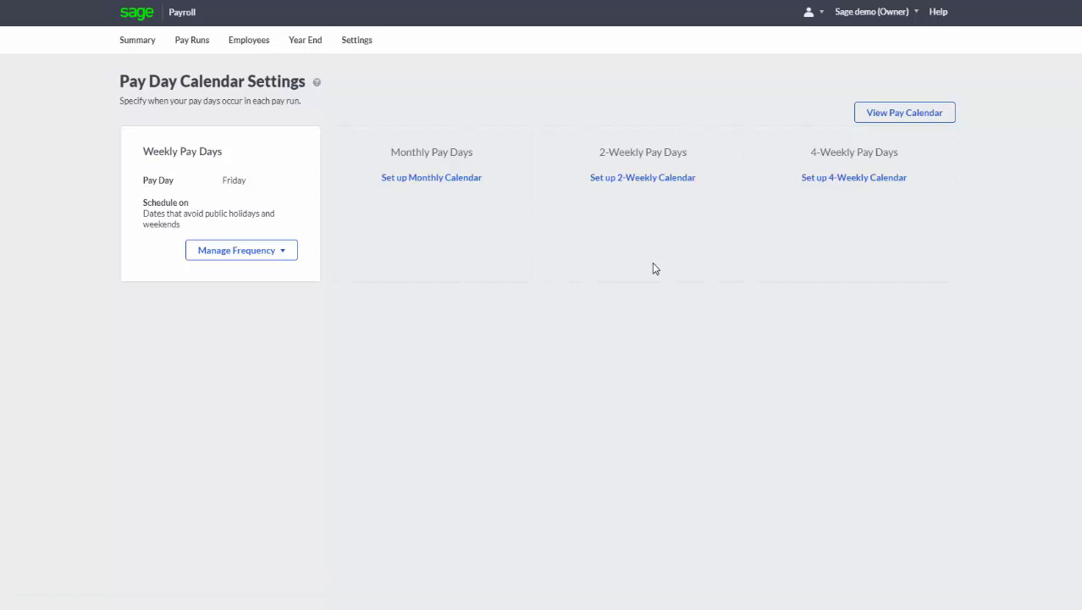
Return to the payroll summary, continue the new company setup and start creating a new employee record.
left_click(637, 180)
left_click(127, 41)
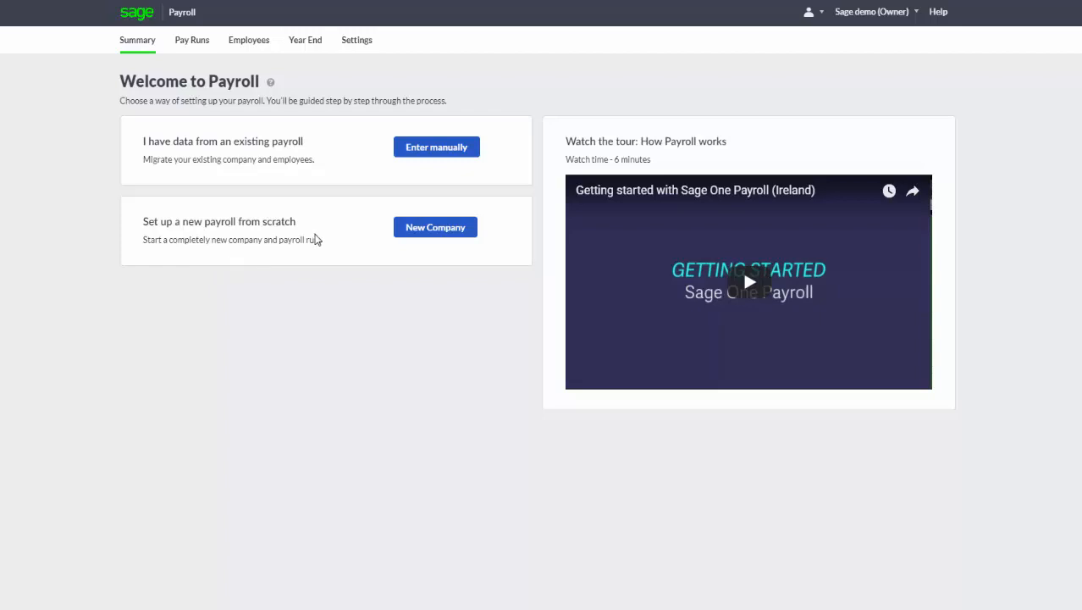
left_click(431, 232)
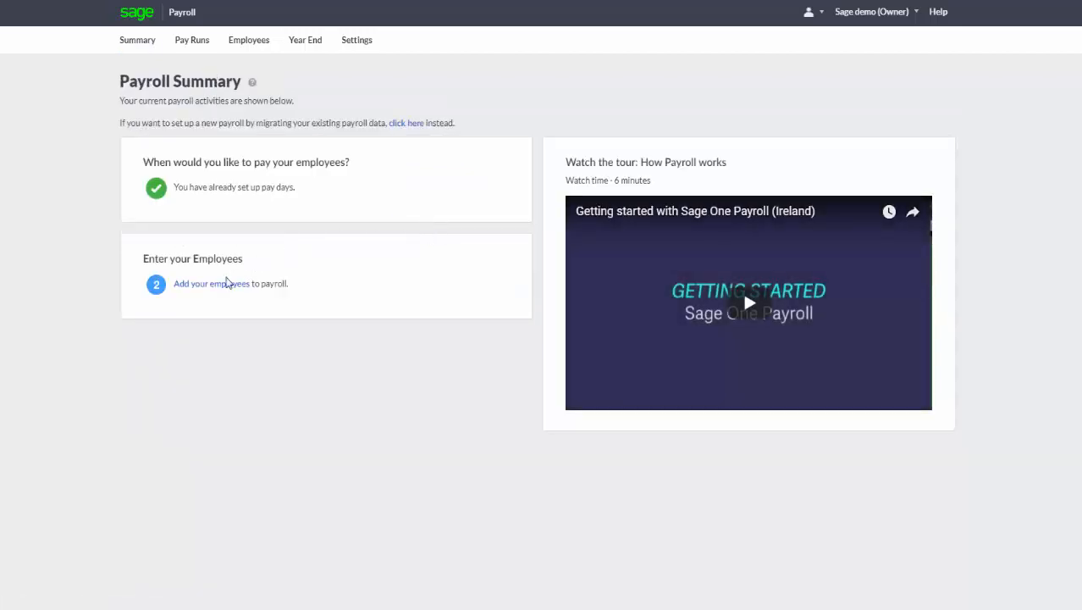
left_click(209, 285)
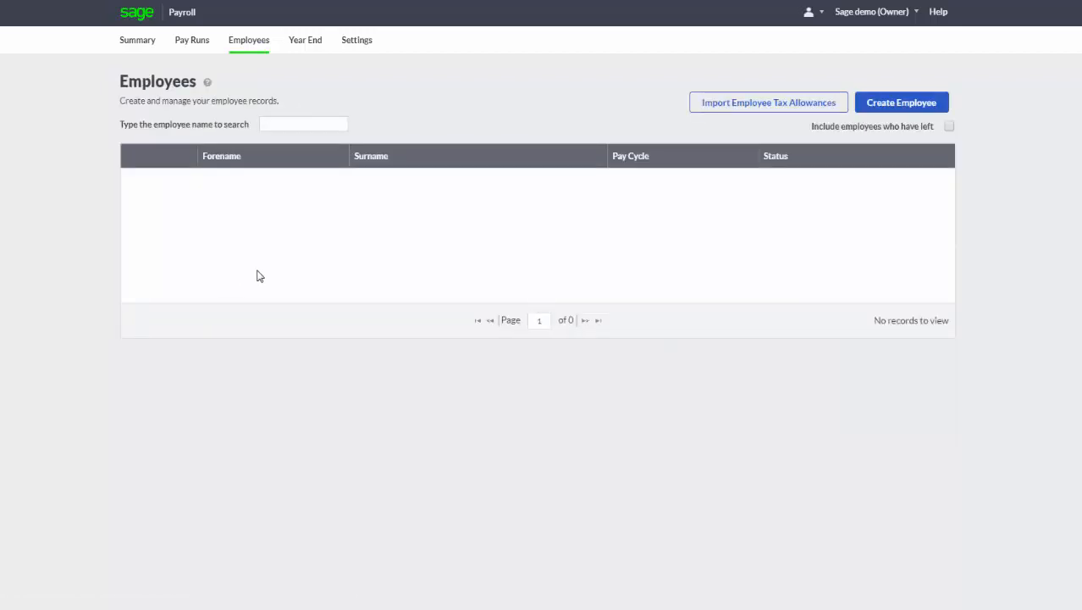
left_click(894, 102)
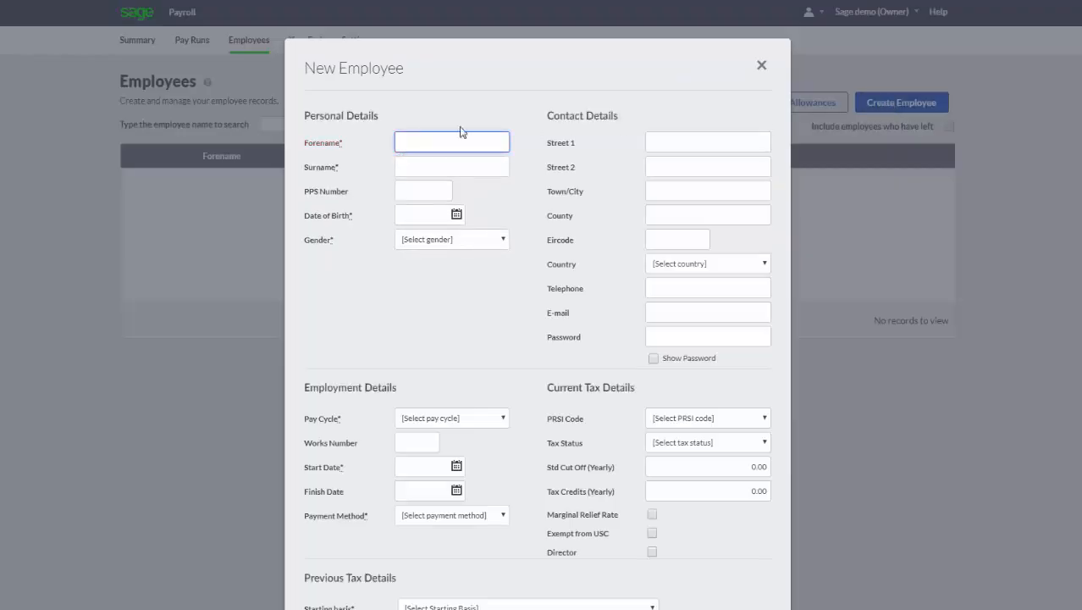
Enter the new employee's forename, surname and PPS number in the personal details.
type("Jo")
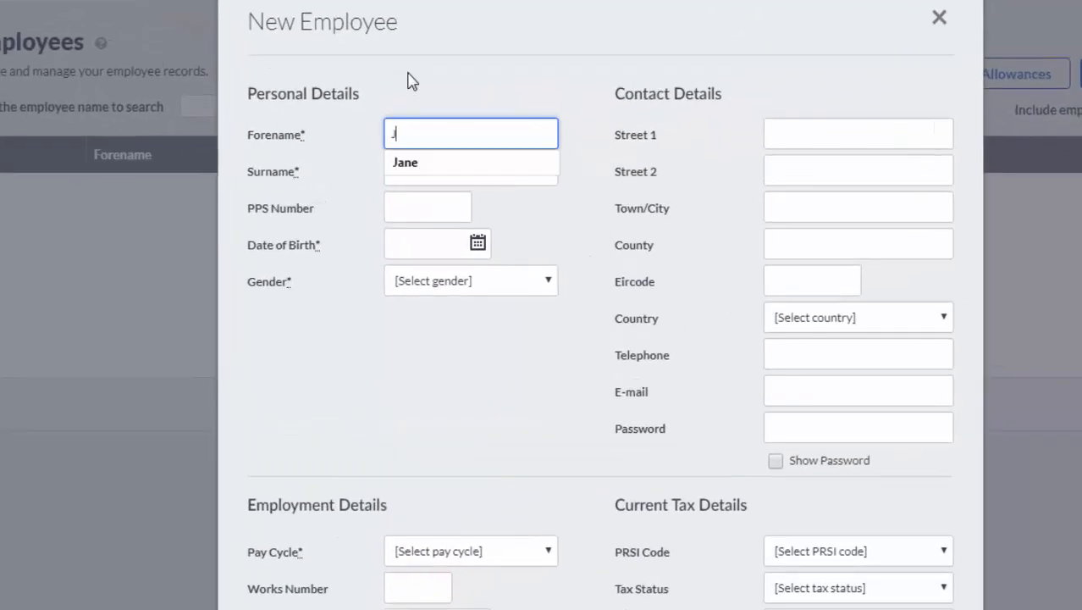
key("Tab")
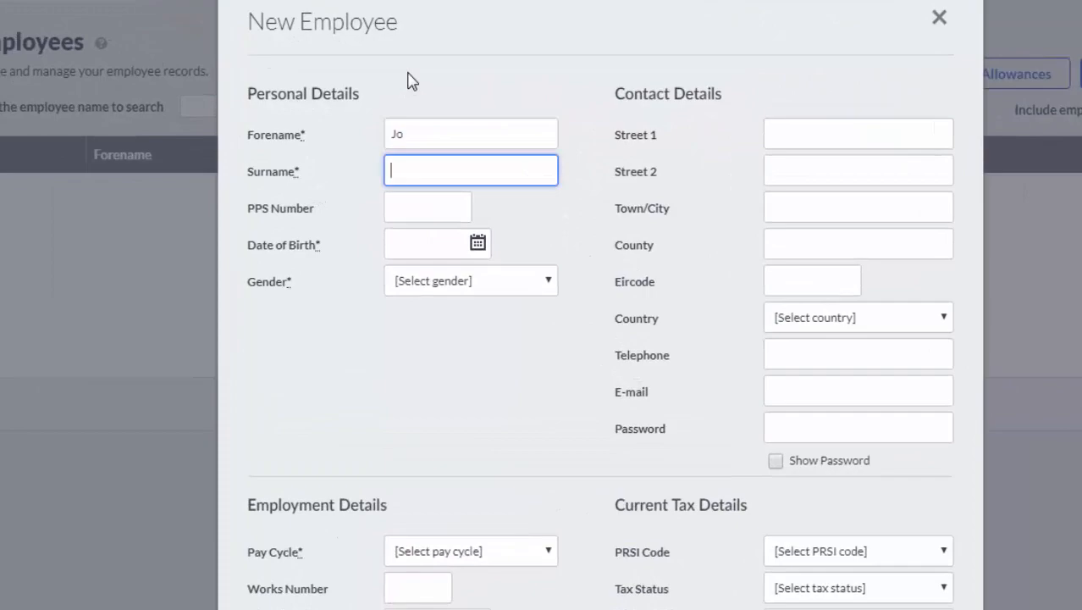
type("Bloggs")
key("Tab")
type("1234567t")
key("Tab")
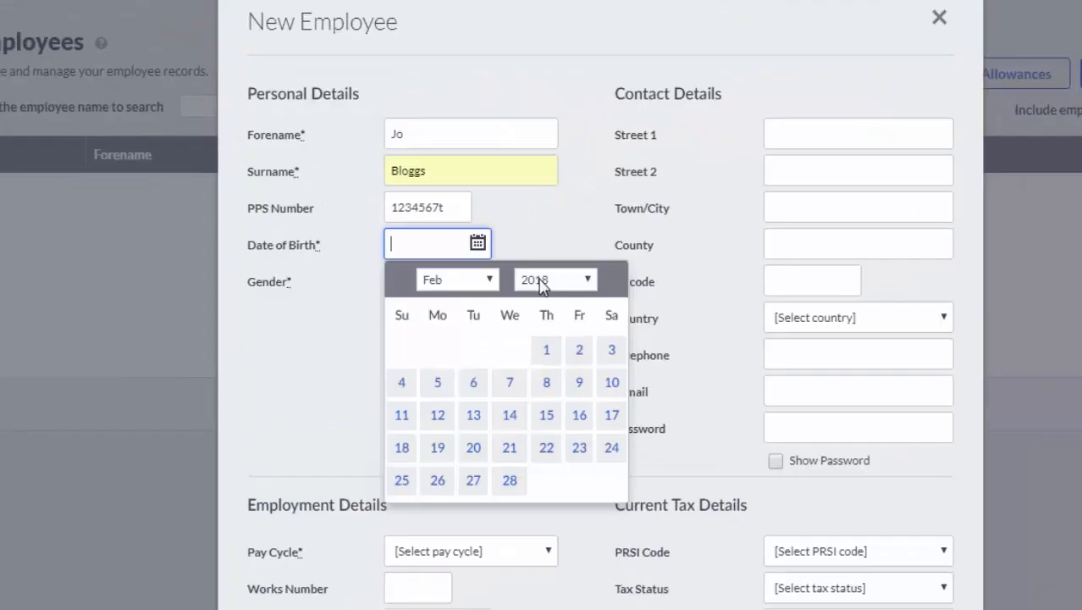
Fill in the employee's date of birth and set the gender to Male.
left_click(541, 281)
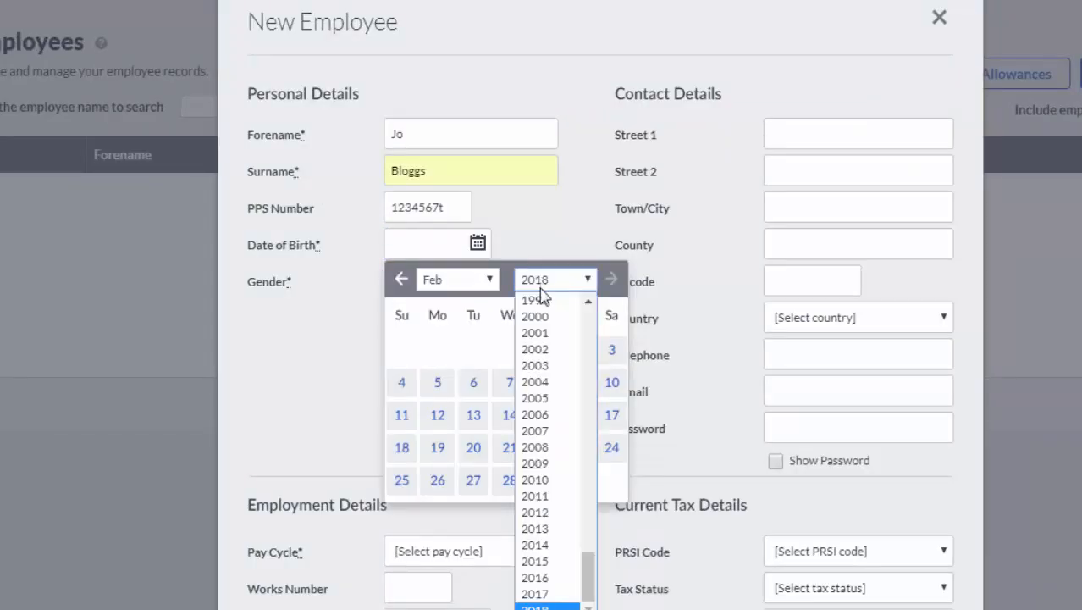
left_click(544, 310)
left_click(473, 352)
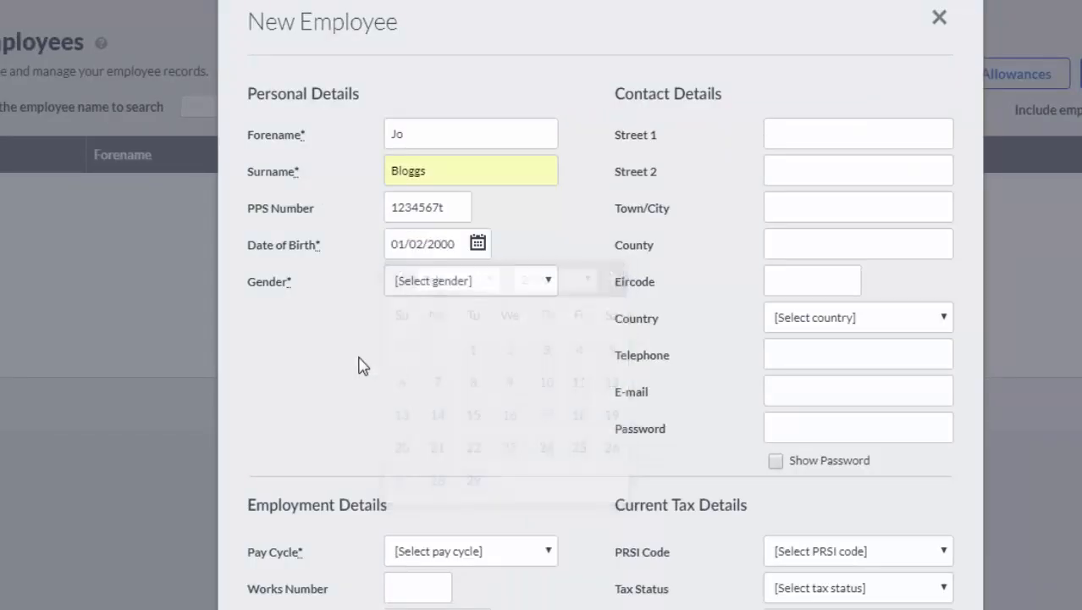
left_click(433, 286)
left_click(423, 321)
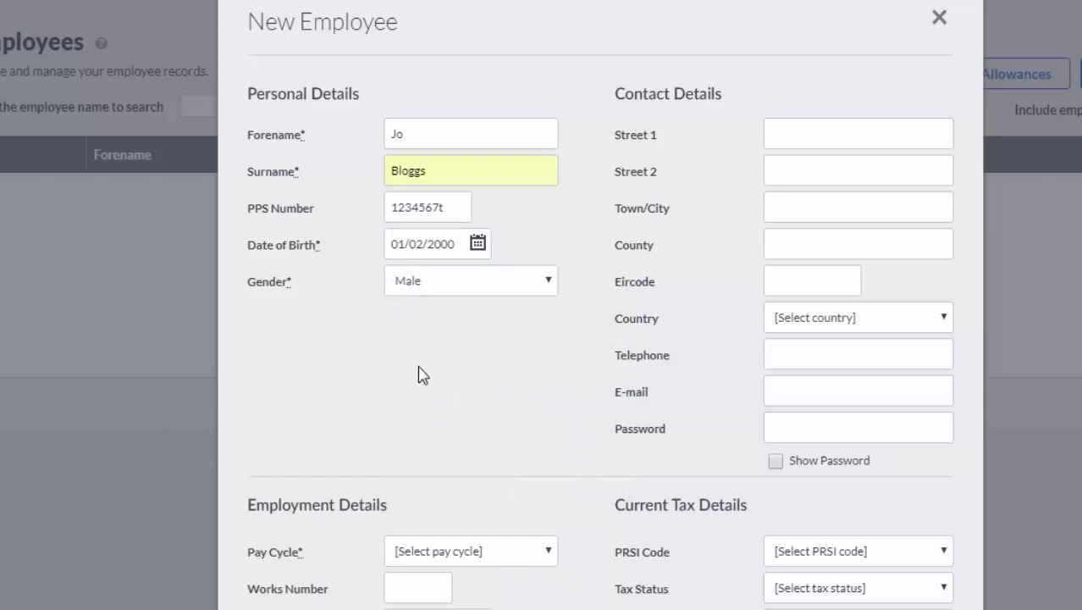
Set the employee's pay cycle to Monthly and the employment start date to 01/02/2017.
left_click(439, 559)
scroll(442, 508, "down", 5)
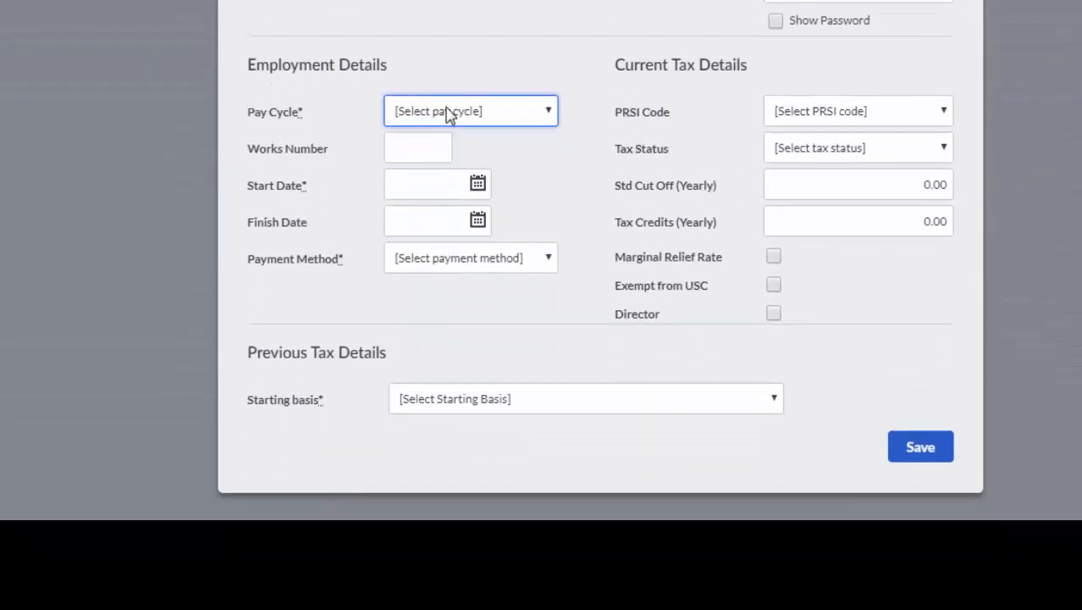
left_click(447, 111)
left_click(423, 167)
left_click(427, 184)
left_click(546, 225)
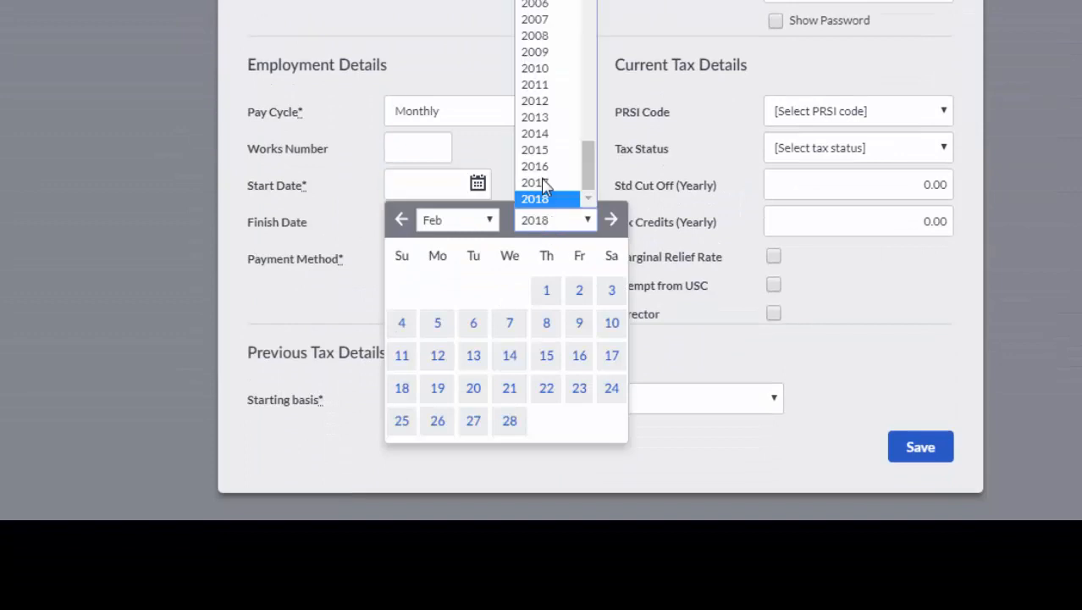
left_click(544, 185)
left_click(505, 290)
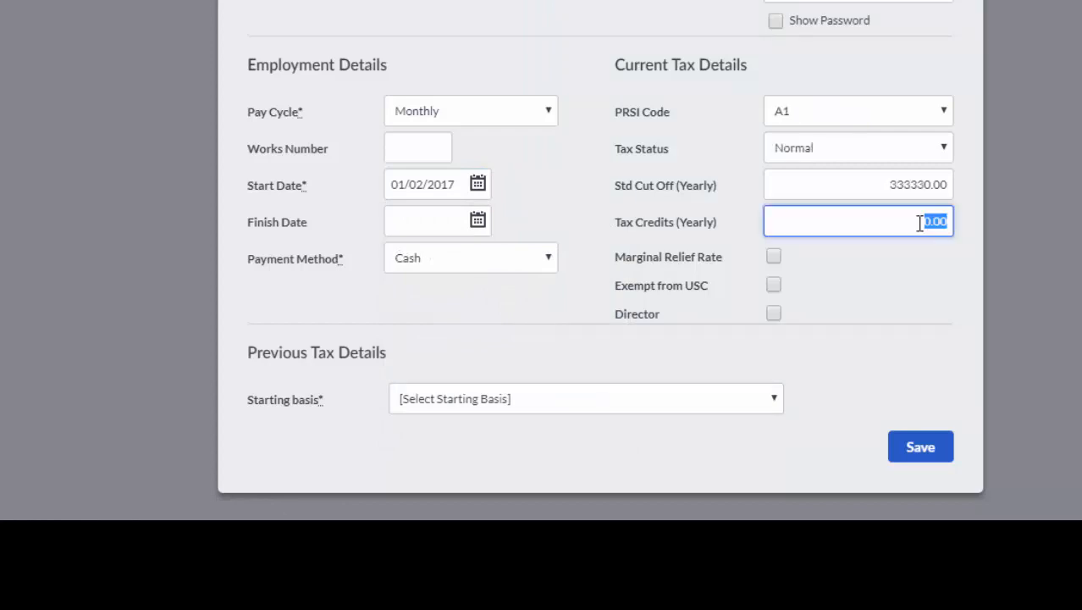
Set the employee's yearly tax credits to 2252.
type("2252")
left_click(902, 263)
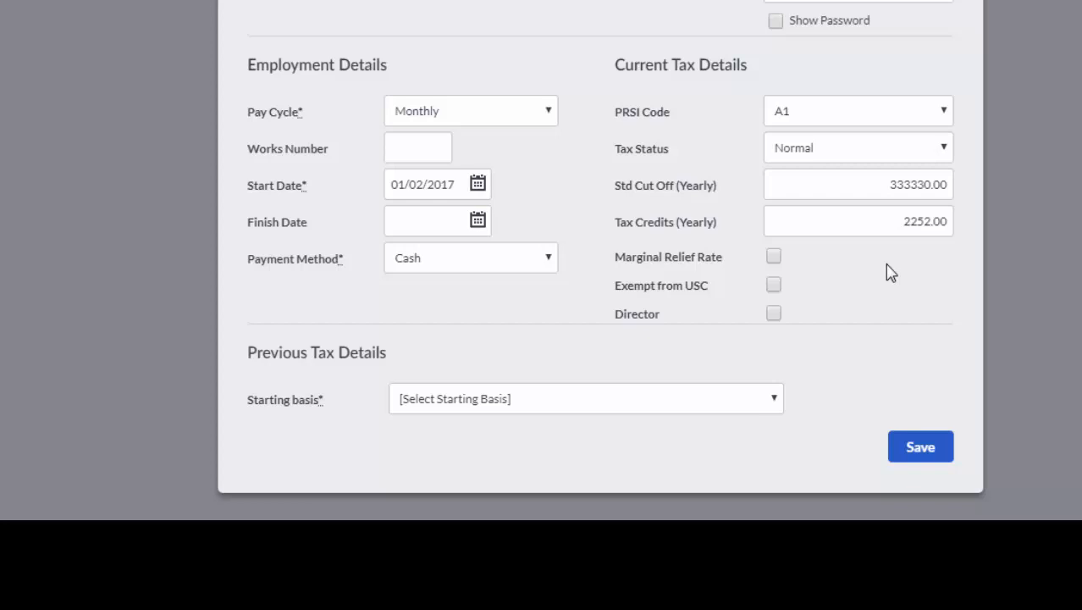
Try the starting basis options for an existing employee and for a P45 presented with previous employment values.
left_click(542, 409)
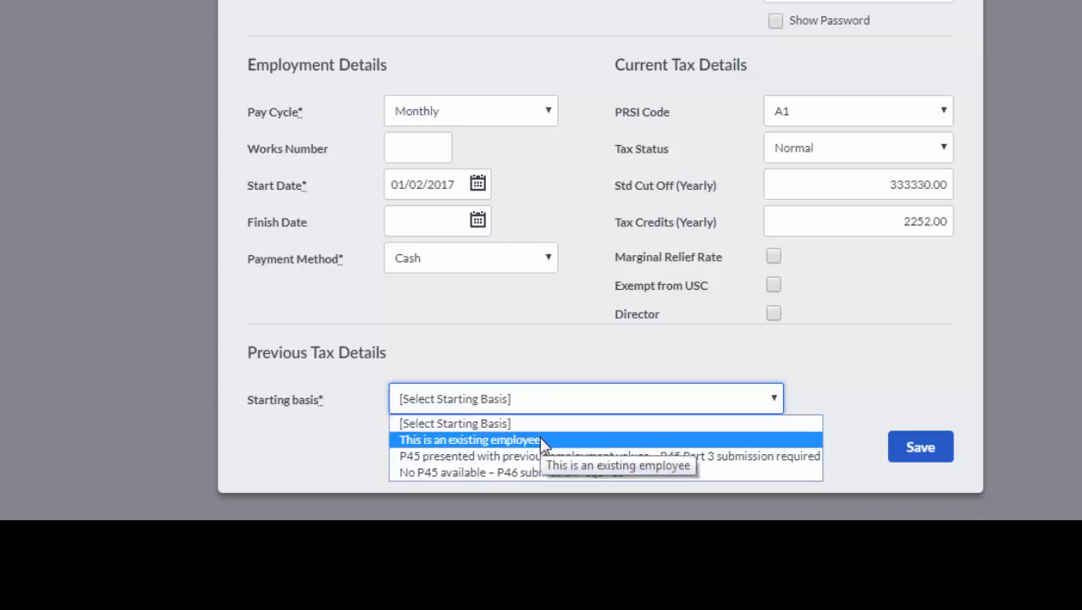
left_click(543, 440)
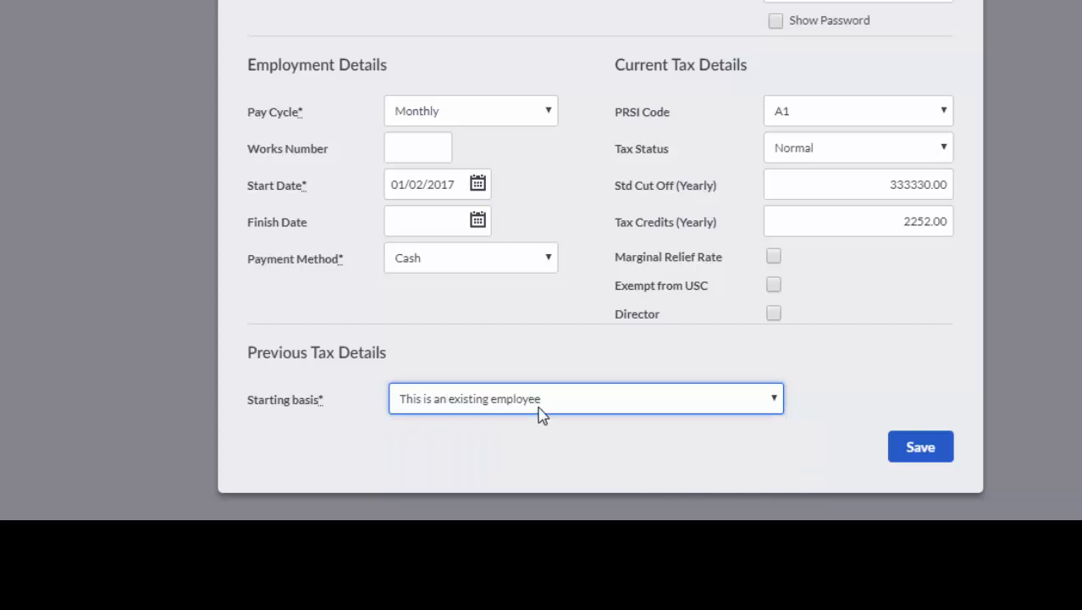
left_click(541, 404)
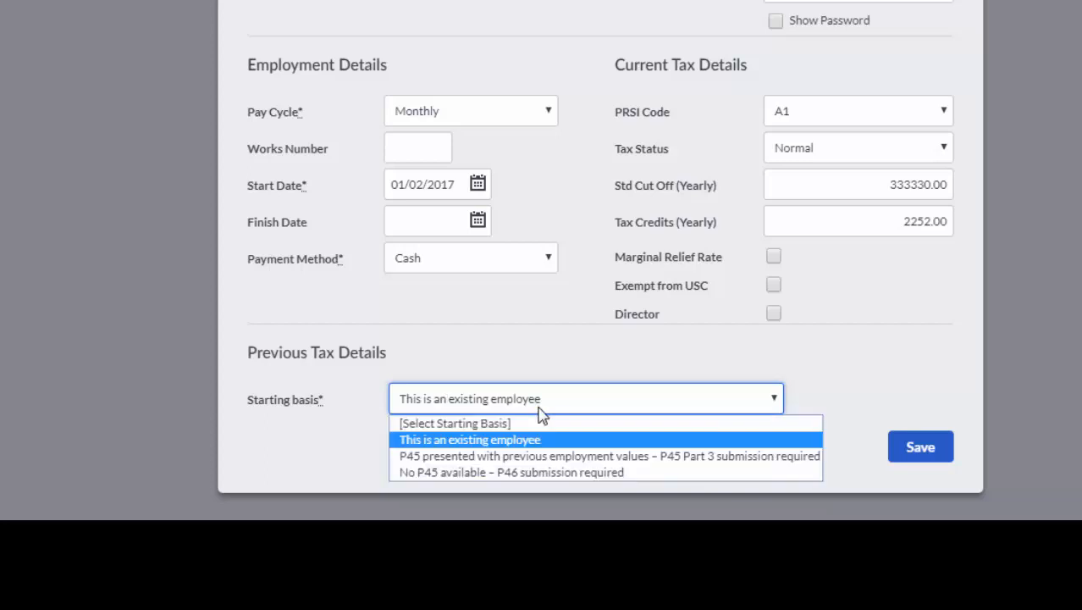
left_click(539, 457)
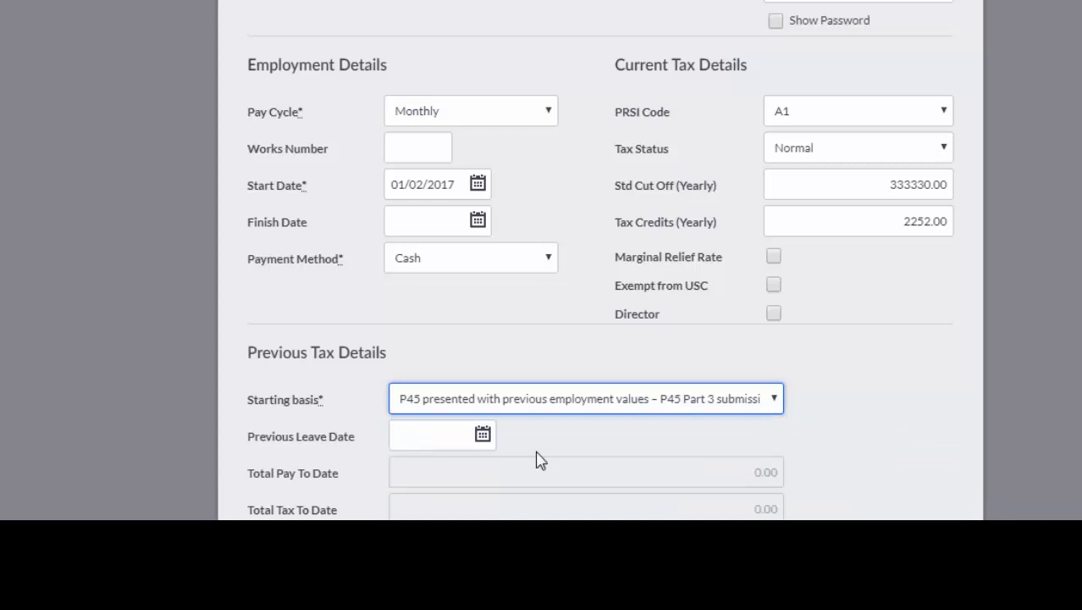
scroll(539, 457, "down", 2)
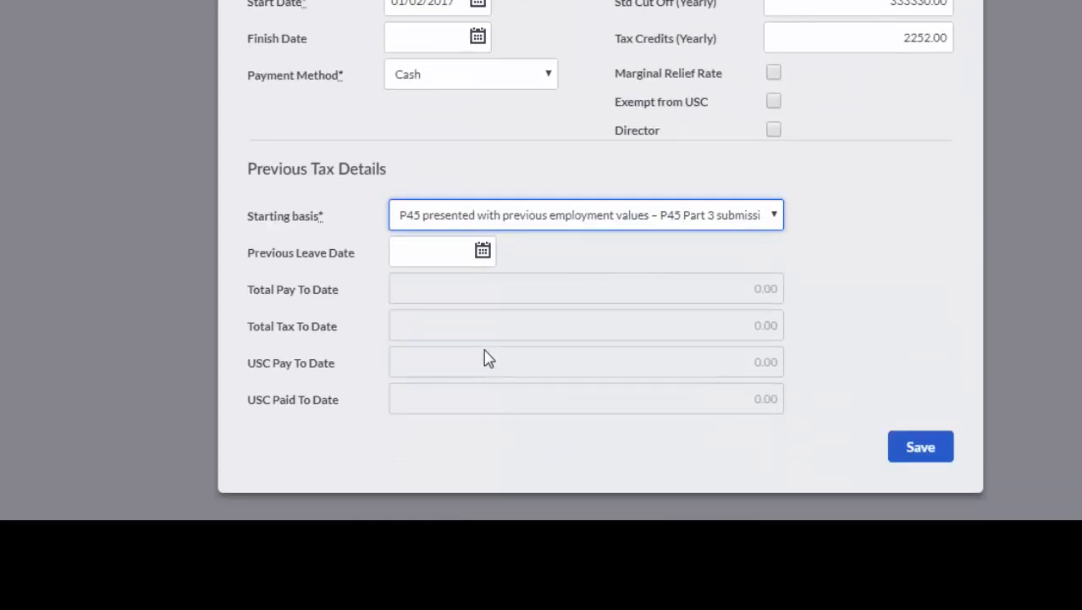
Set the starting basis to "No P45 available – P46 submission required" and save the new employee.
left_click(543, 228)
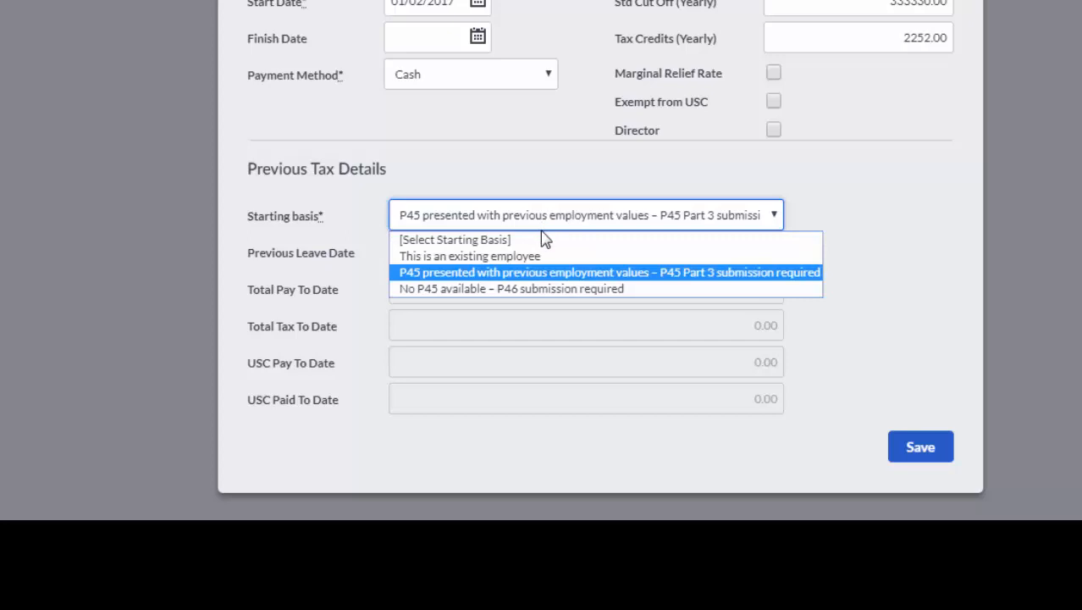
left_click(542, 290)
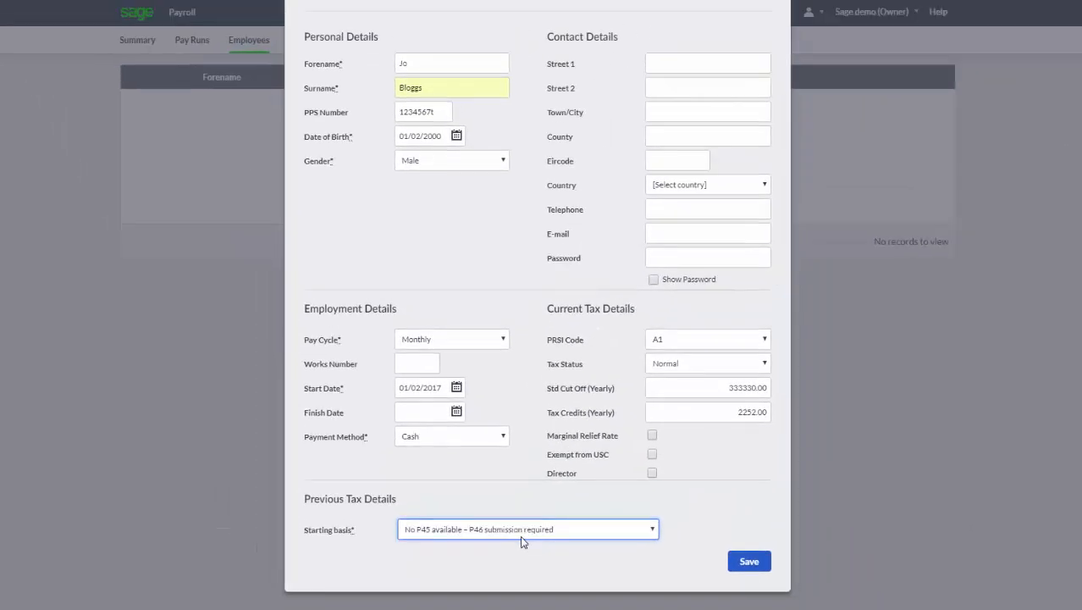
left_click(745, 562)
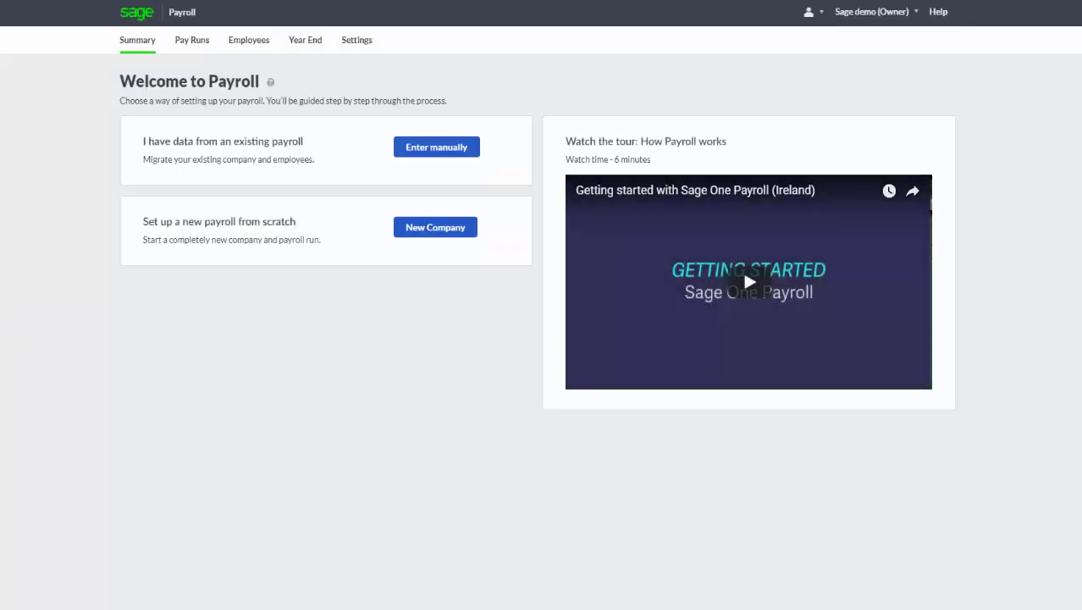
Start migrating existing payroll data manually and set the last completed P30 reporting period to Quarter 1 (January - March 2018).
left_click(450, 152)
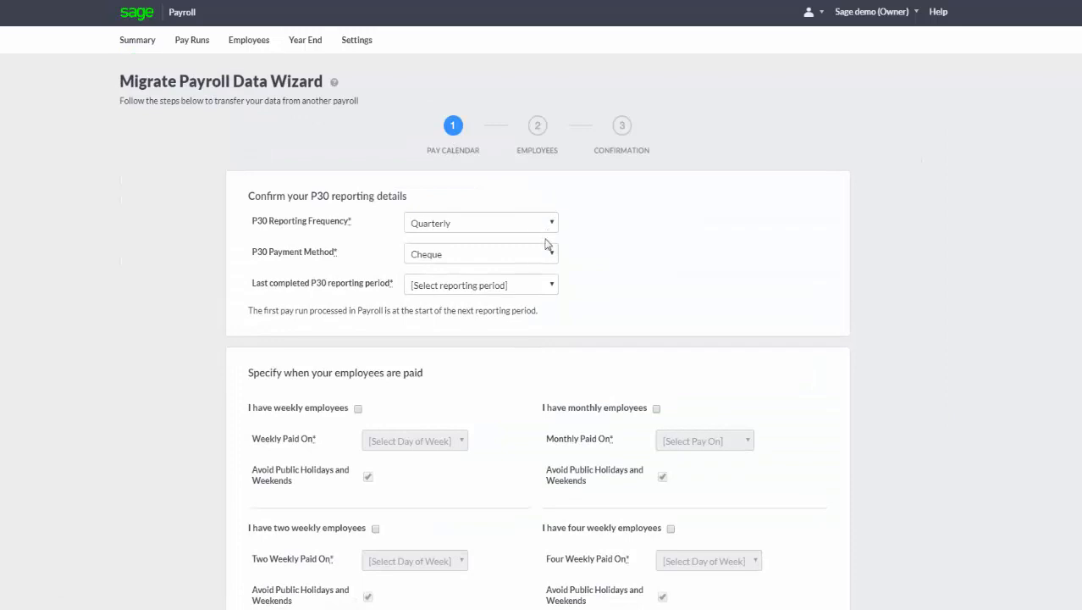
left_click(540, 285)
left_click(515, 314)
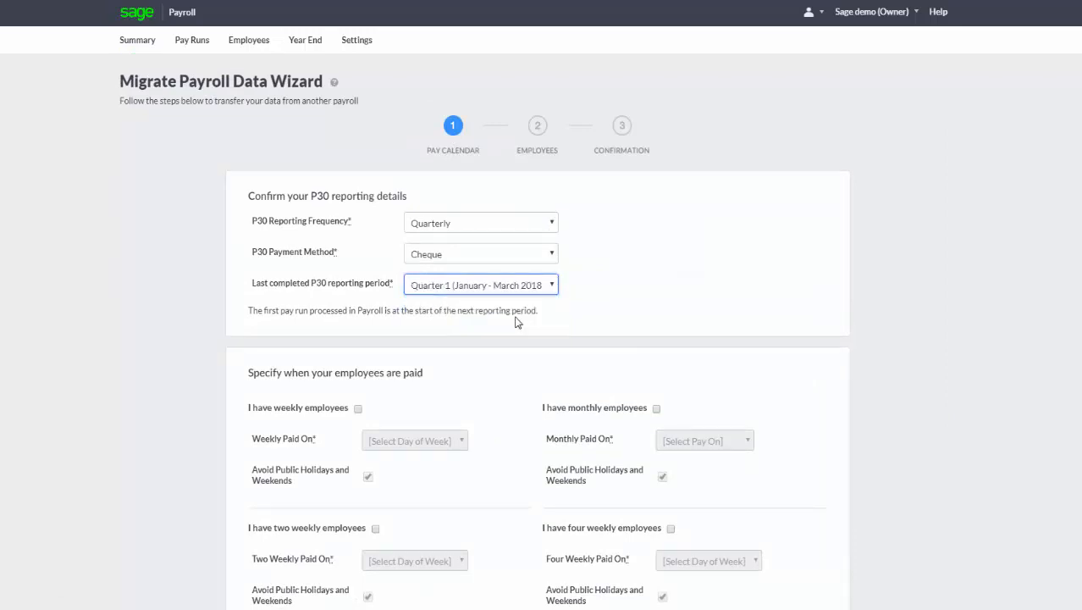
Specify that there are weekly employees and set their pay day to Tuesday.
scroll(534, 294, "down", 2)
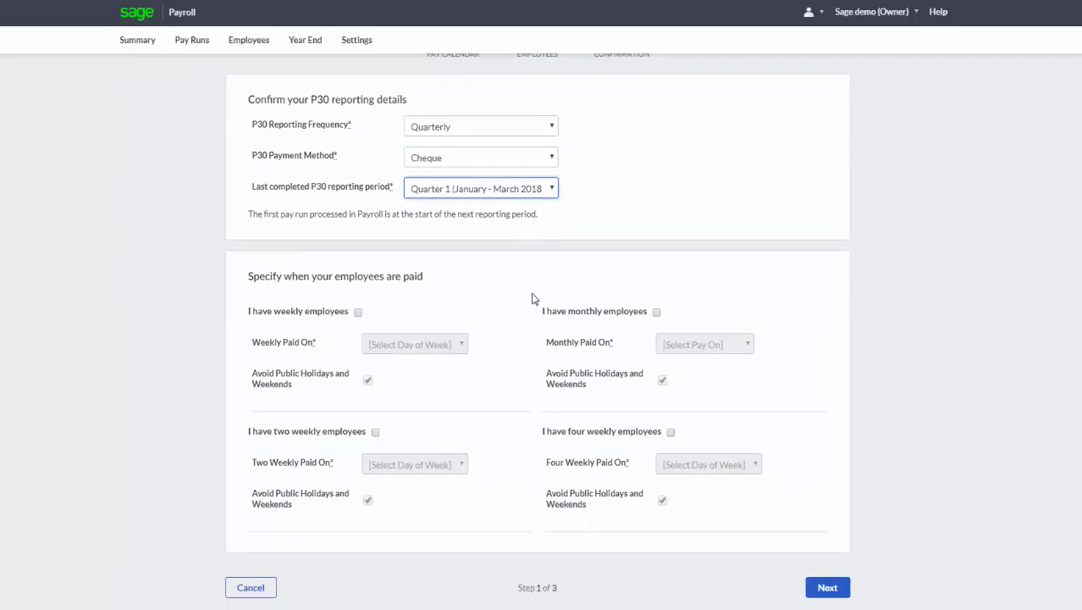
left_click(357, 312)
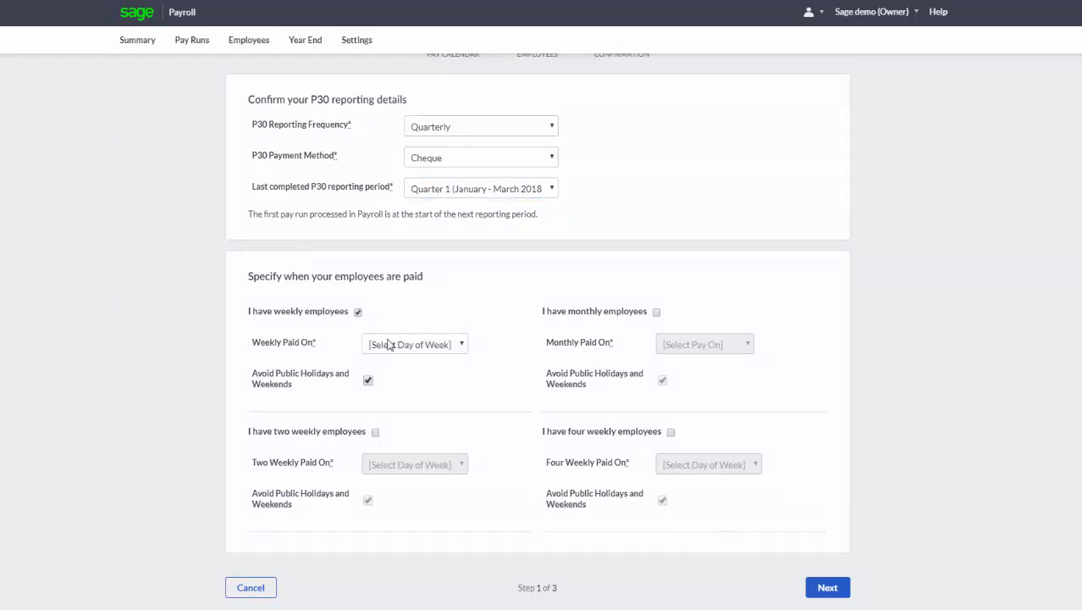
left_click(388, 343)
left_click(386, 397)
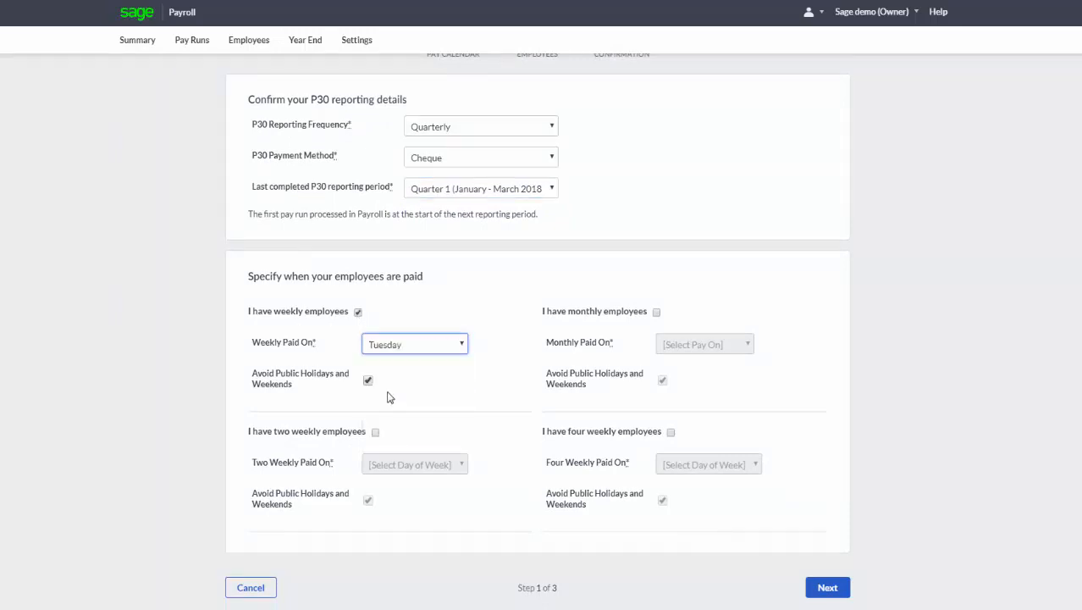
Specify that there are monthly employees paid on the last day of month and continue to the employees stage.
left_click(656, 311)
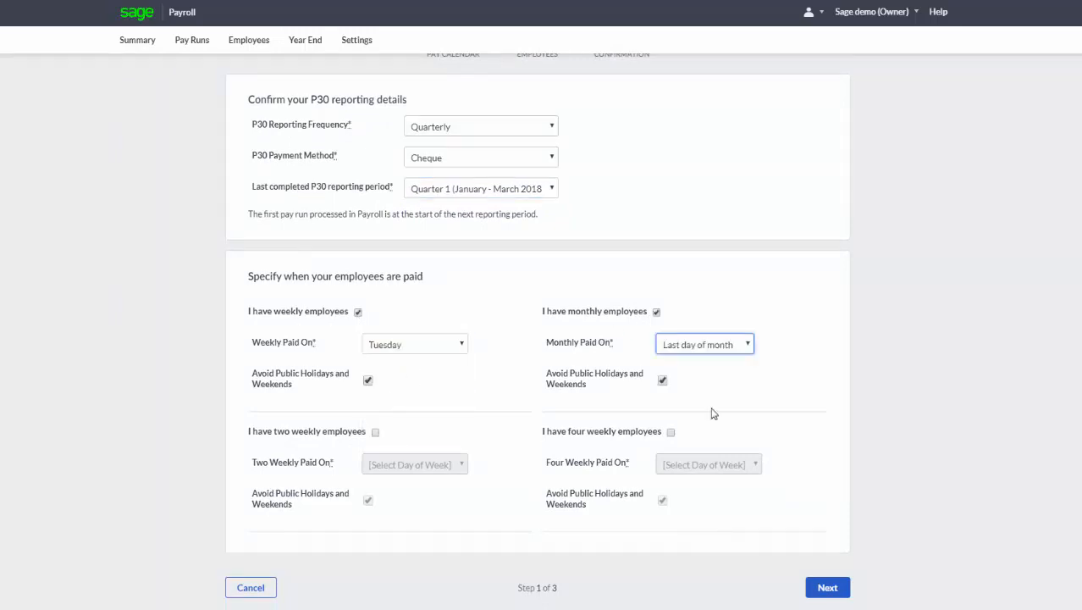
left_click(829, 593)
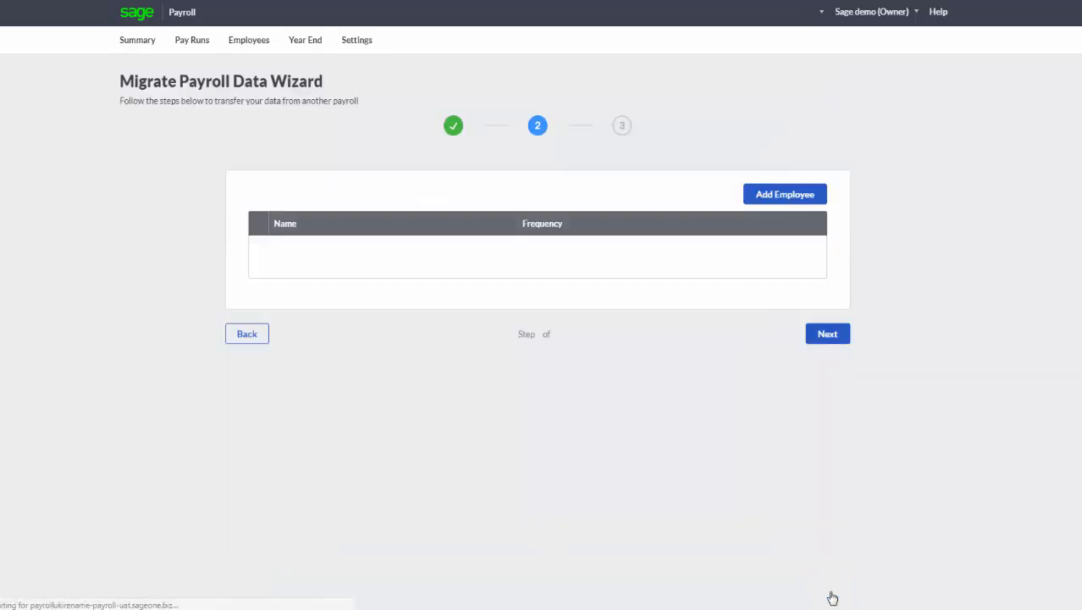
Add an employee with forename and surname, pay cycle Monthly, PRSI code A1 and a tax status.
left_click(783, 197)
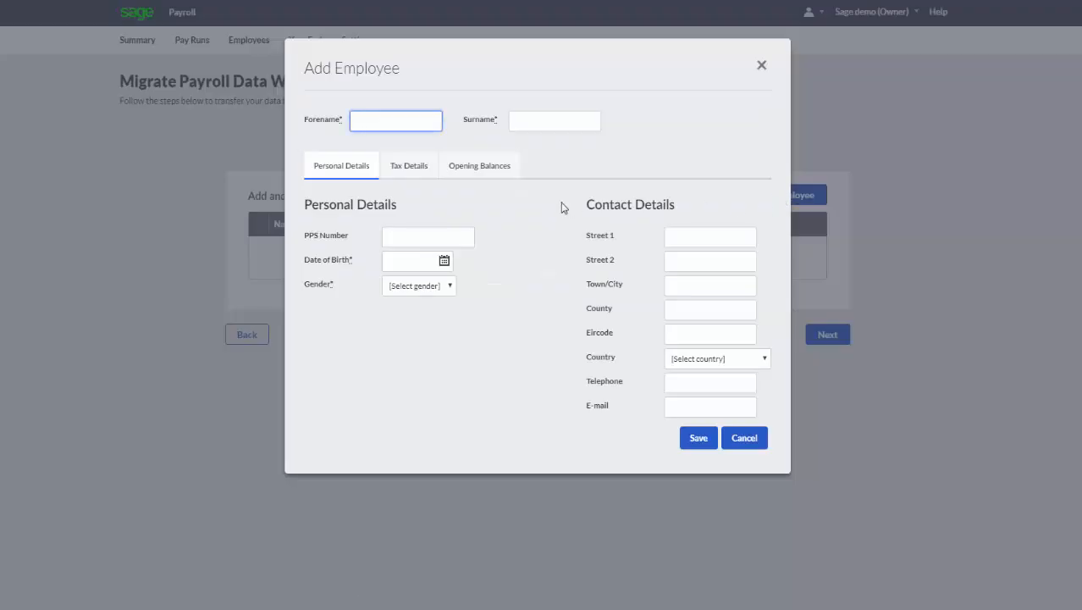
left_click(409, 166)
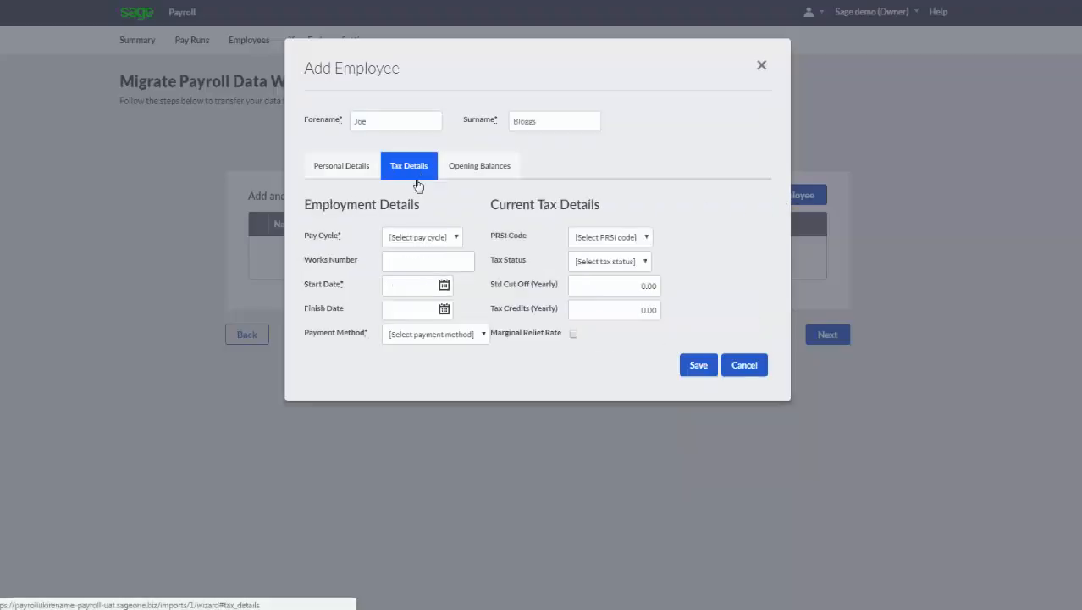
left_click(422, 237)
left_click(407, 276)
left_click(610, 237)
left_click(593, 259)
left_click(610, 260)
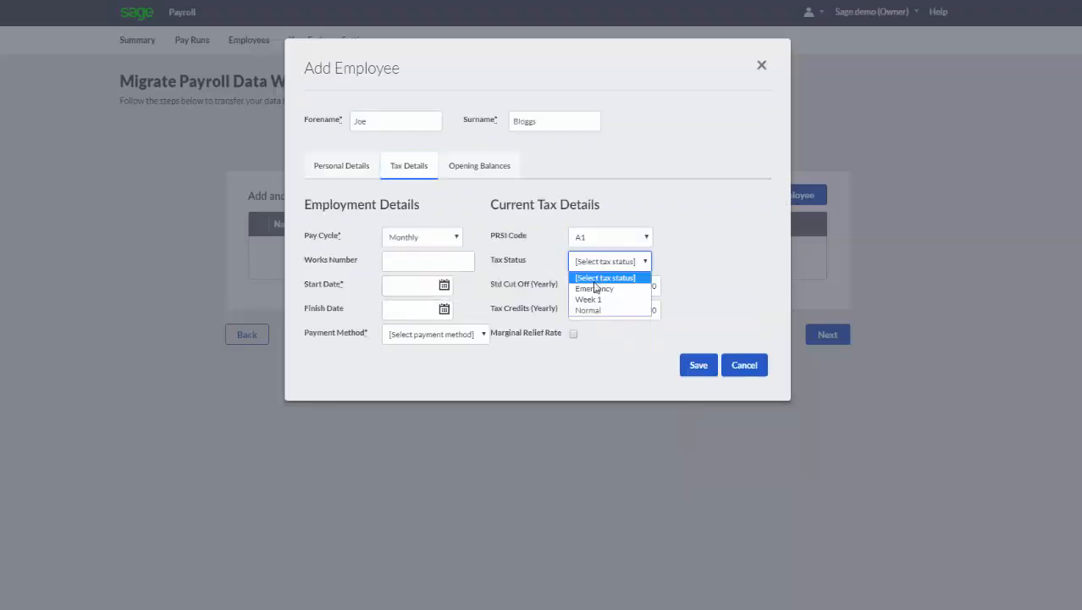
left_click(576, 288)
left_click(601, 303)
Mark the employee as paid this tax year and enter taxable pay 30000, tax 3000, USC pay 30000 and USC paid 250.
left_click(480, 166)
left_click(553, 223)
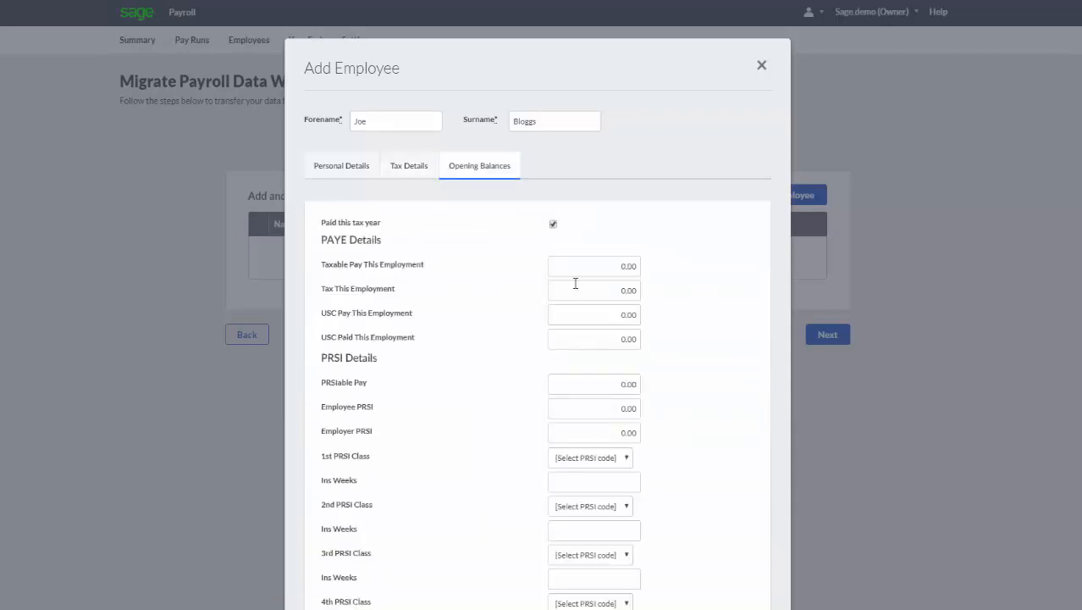
type("30000")
left_click(620, 288)
type("3600")
left_click(629, 312)
type("30000")
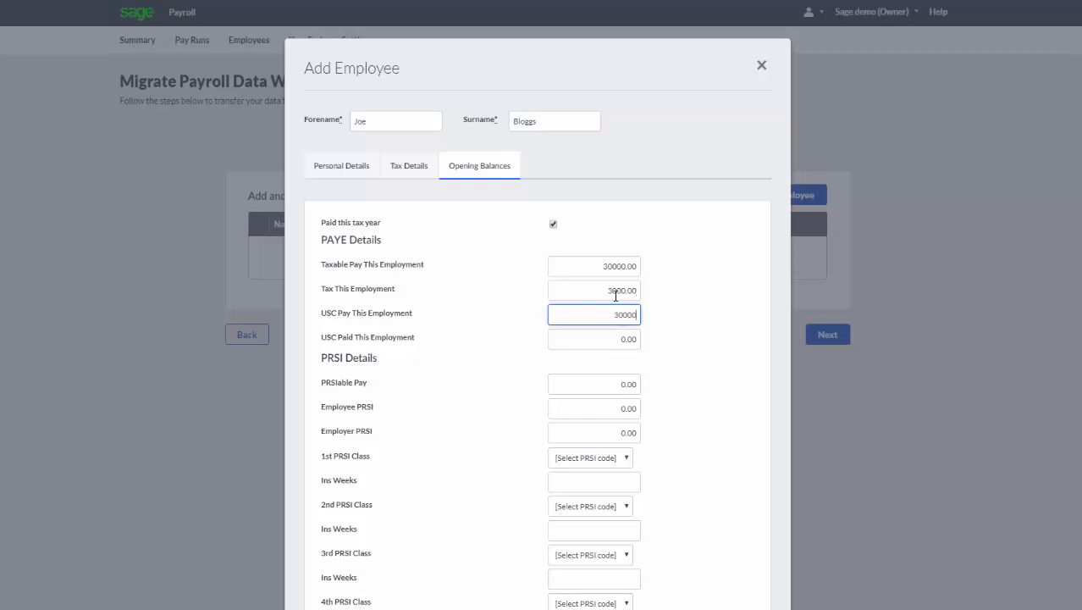
left_click(598, 339)
type("250")
Fill in the PRSI details with PRSIable pay 30000, employer PRSI 300, 1st PRSI class A0 and 20 insurable weeks, and save the employee.
left_click(599, 381)
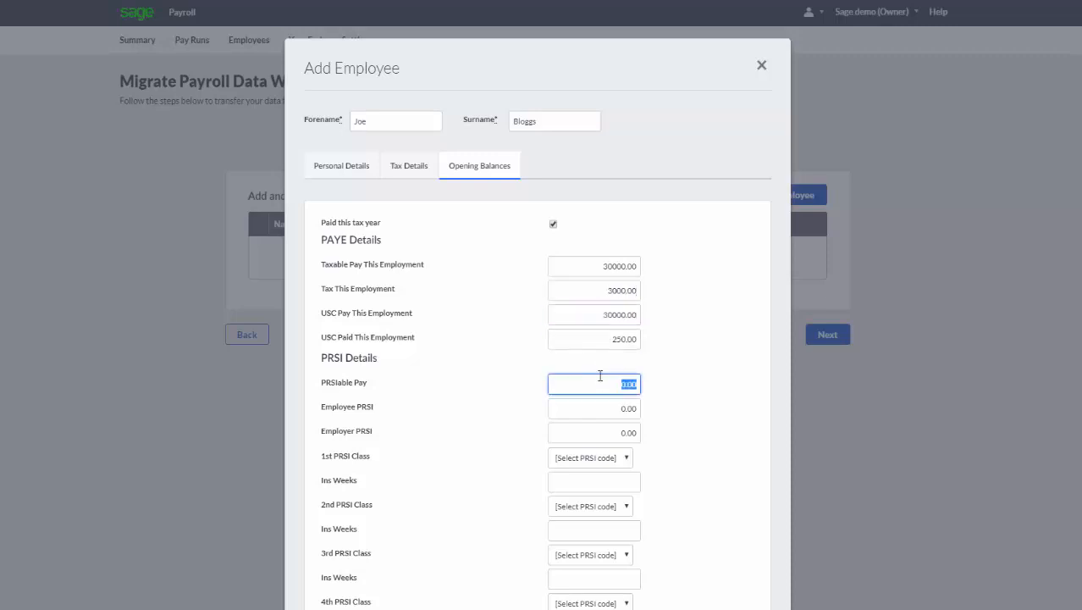
type("30000")
left_click(611, 405)
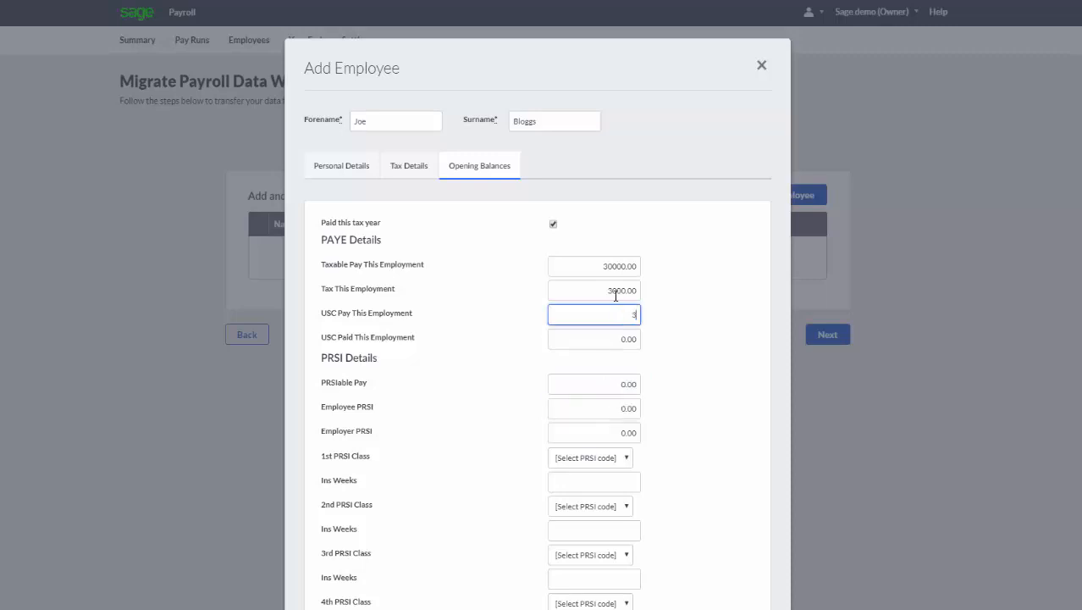
type("000")
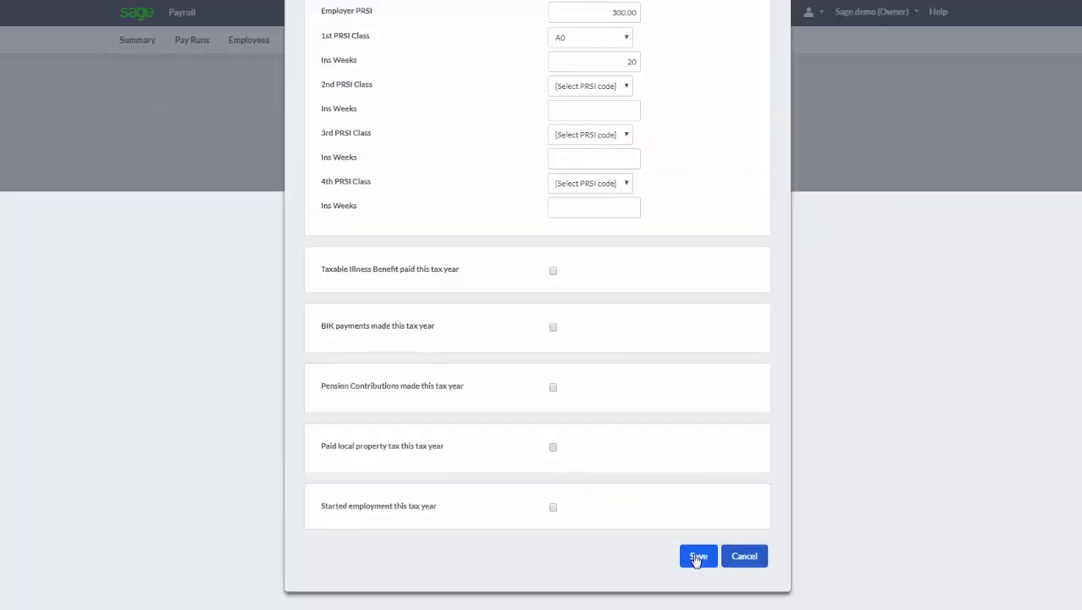
left_click(697, 560)
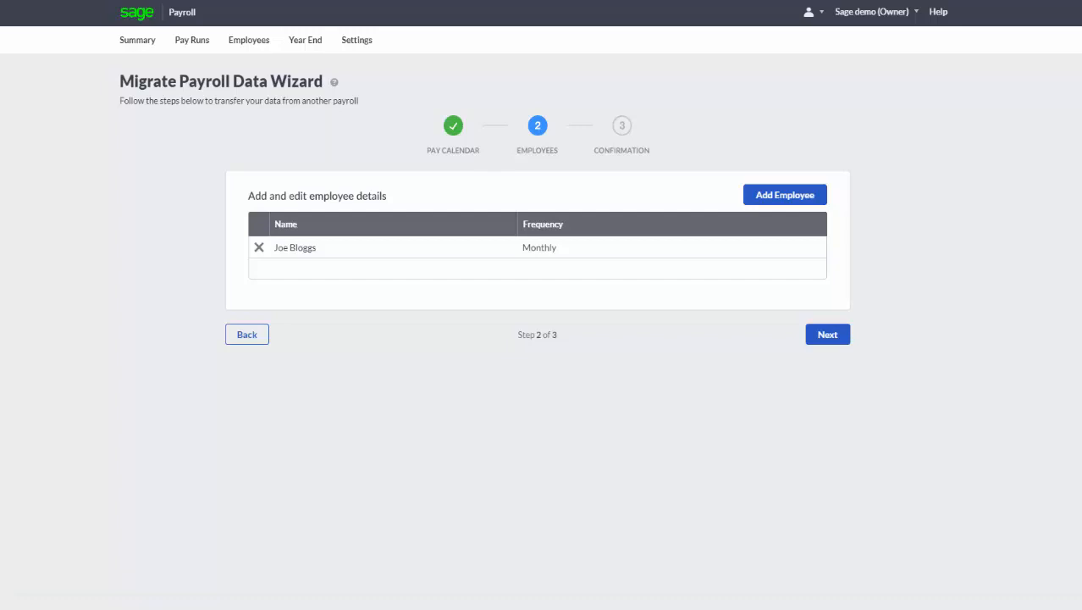
Submit the migration for the added employee and finish the wizard to return to the payroll summary.
left_click(829, 337)
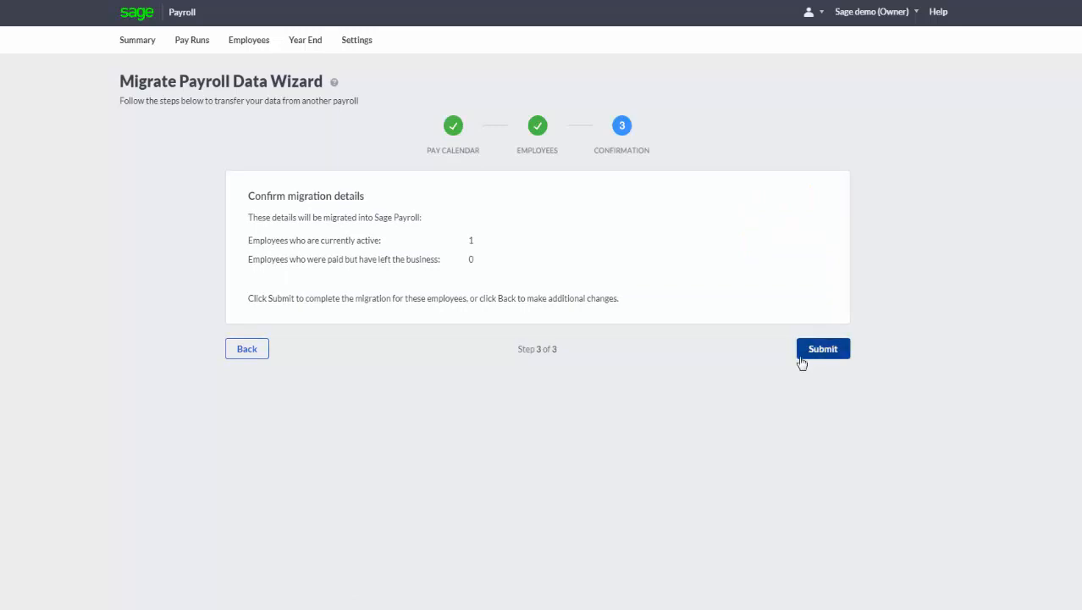
left_click(813, 349)
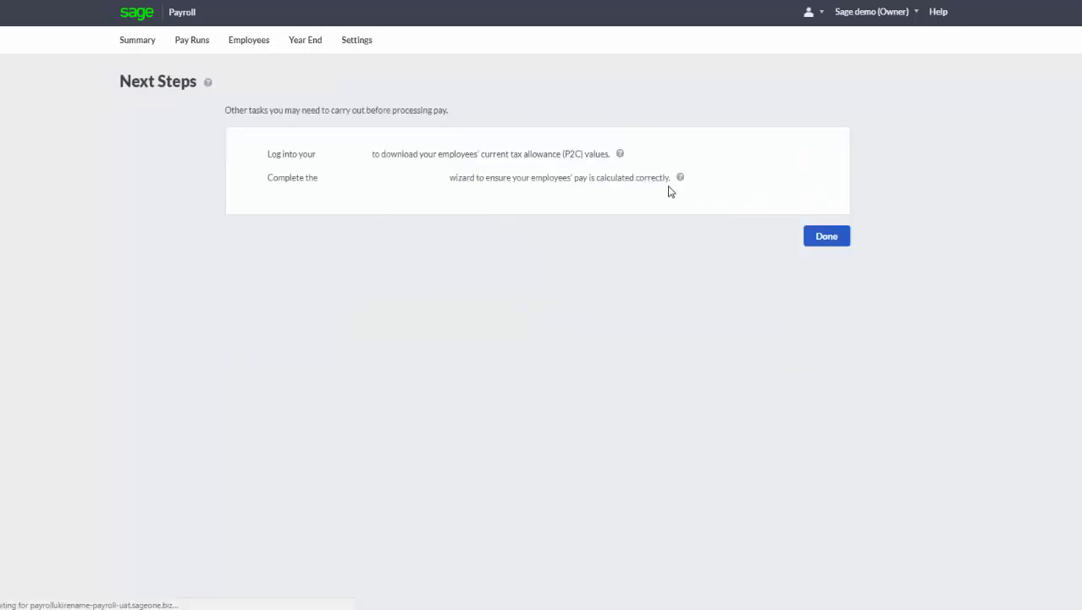
left_click(834, 244)
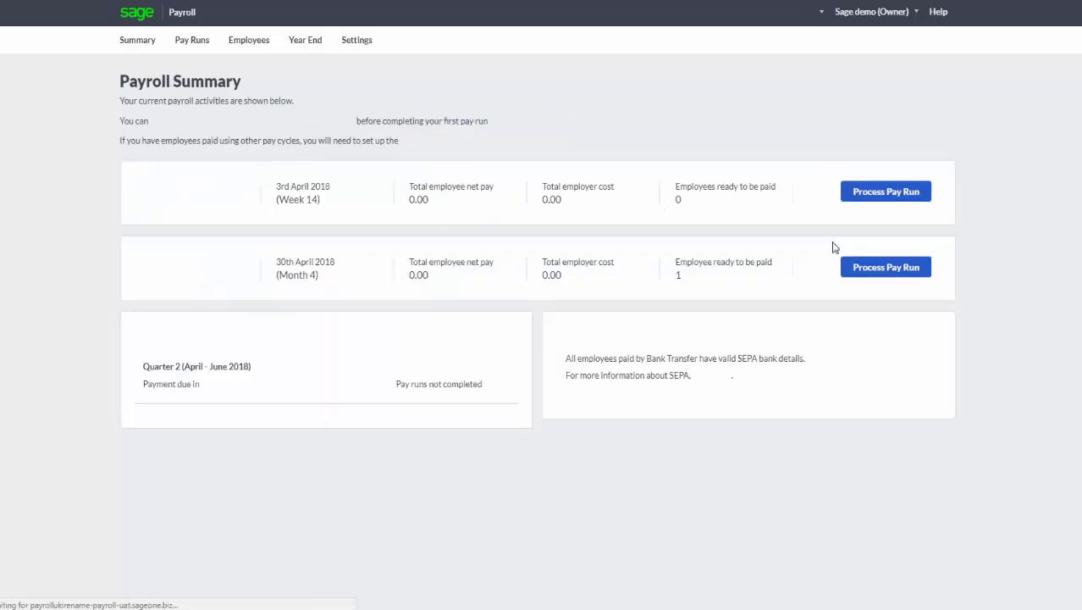